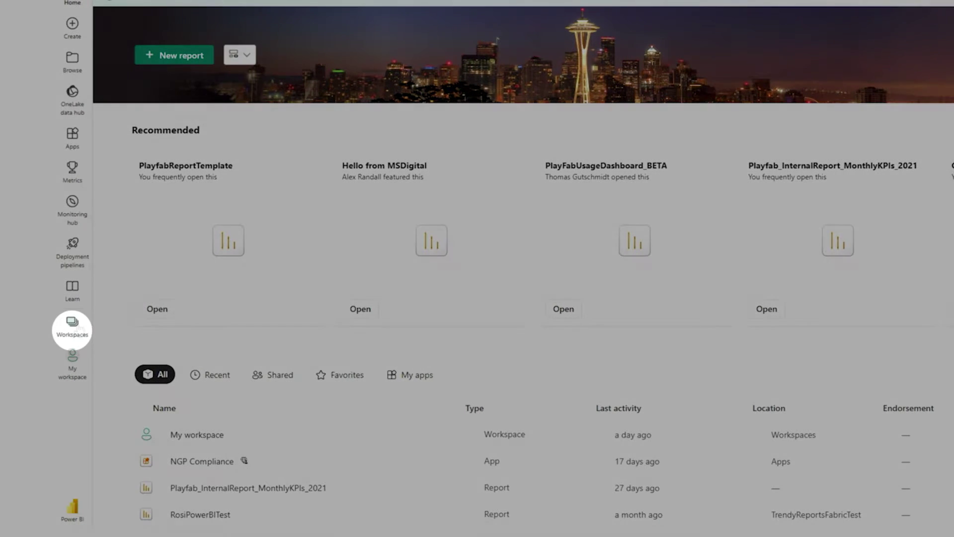
Create a workspace called 'PlayFab Demo' with description 'PlayFab PlayStream Events'
click(71, 324)
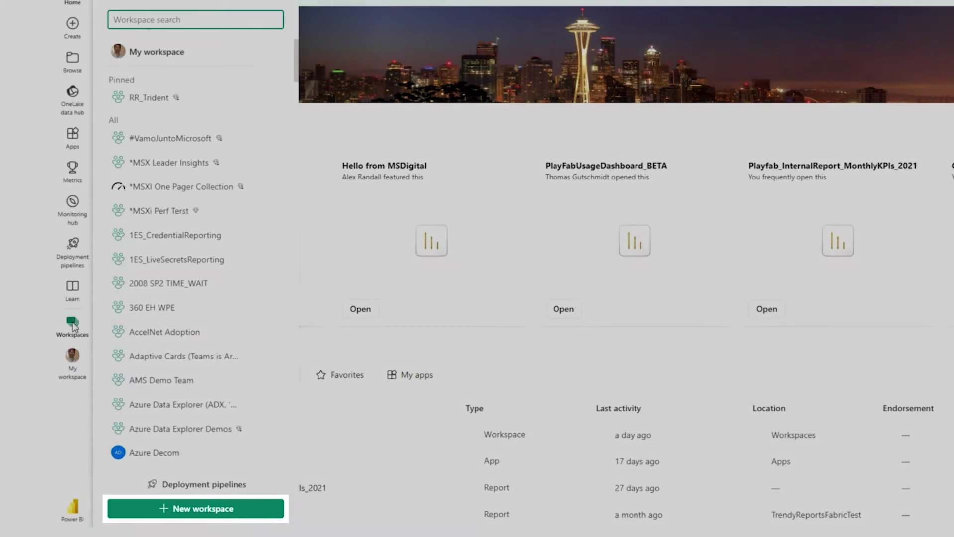
click(196, 508)
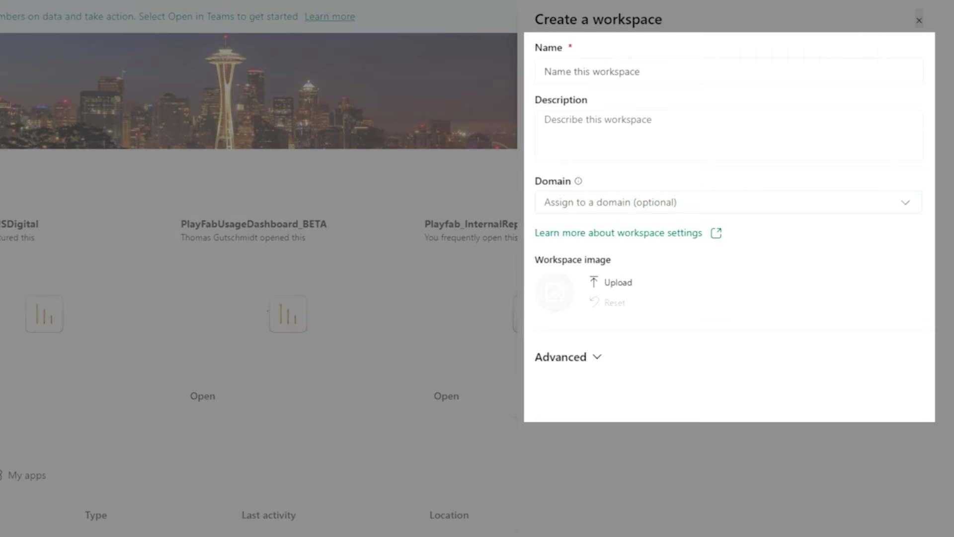
click(653, 78)
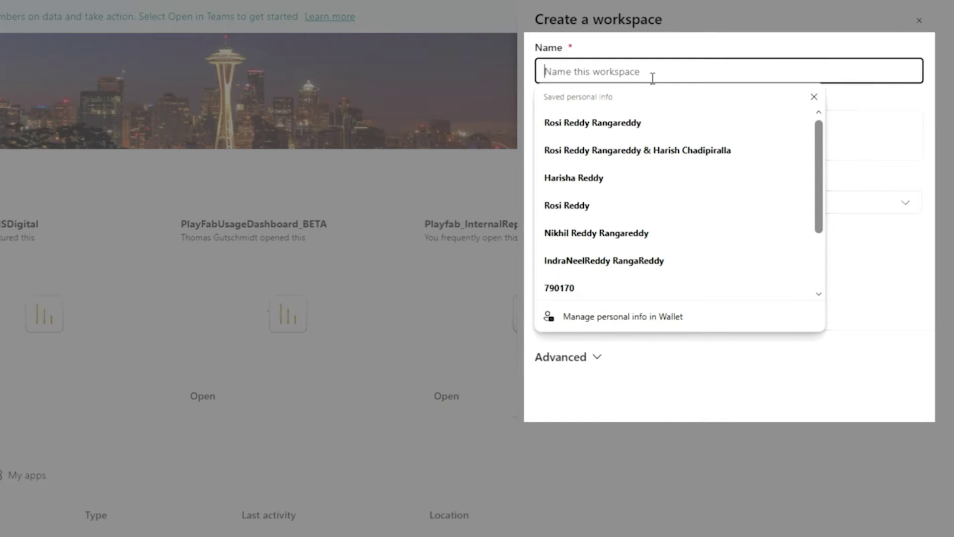
text(PlayFab Demo)
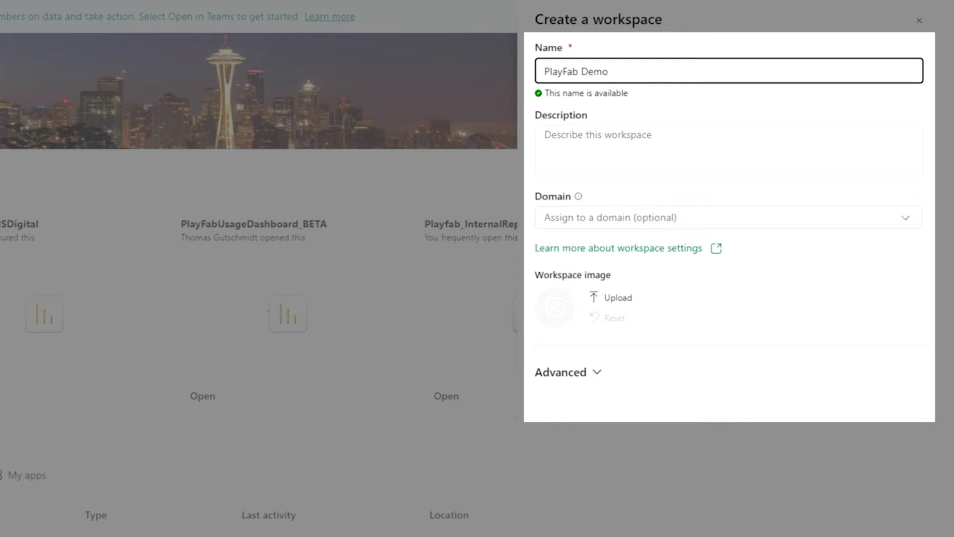
key(Tab)
text(PlayFab PlayStream Events)
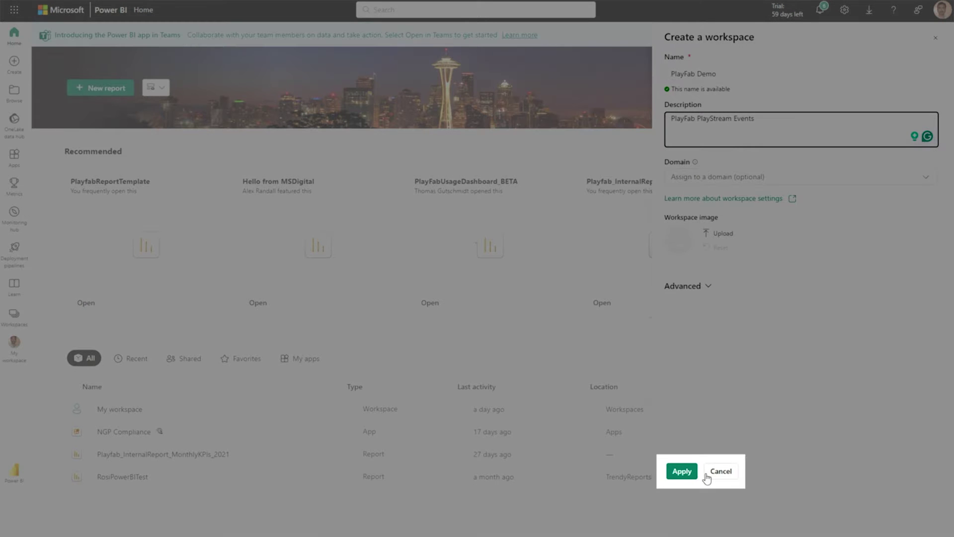
click(686, 472)
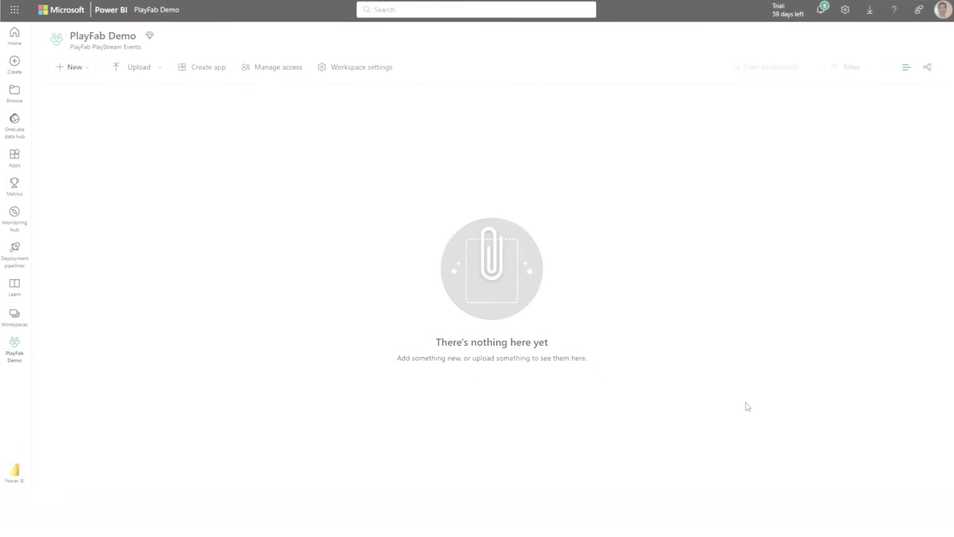
Find and open the PlayFab Demo workspace, then list every item type under + New
click(60, 322)
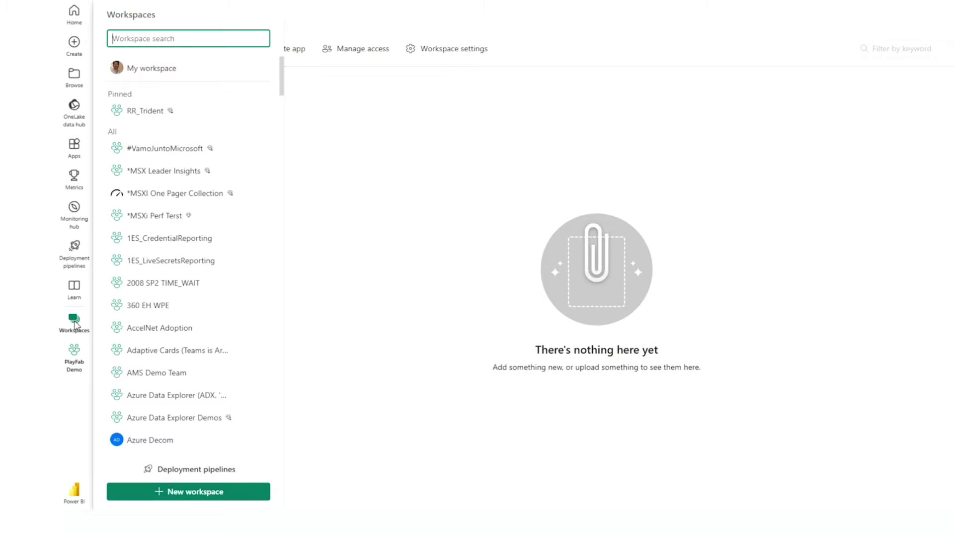
click(174, 43)
text(demo)
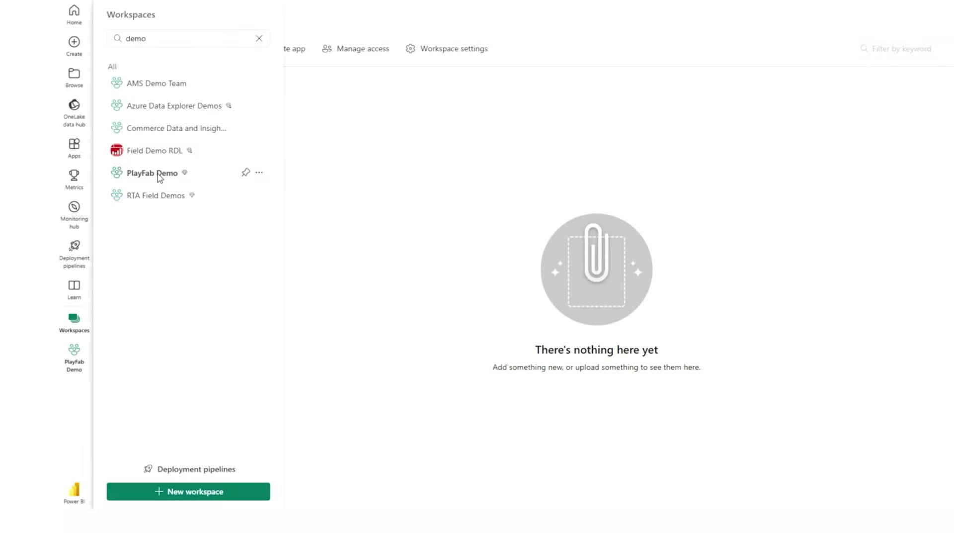
click(159, 177)
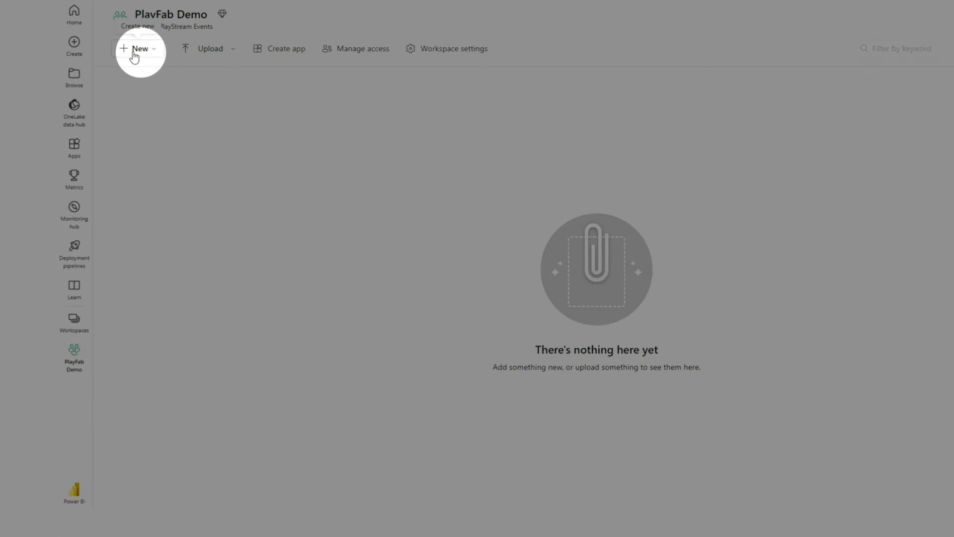
click(134, 56)
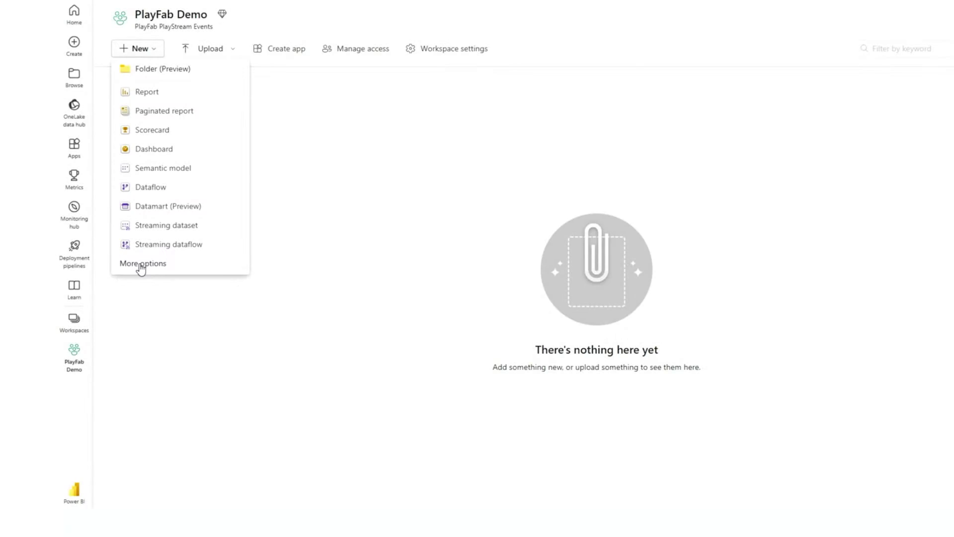
click(141, 266)
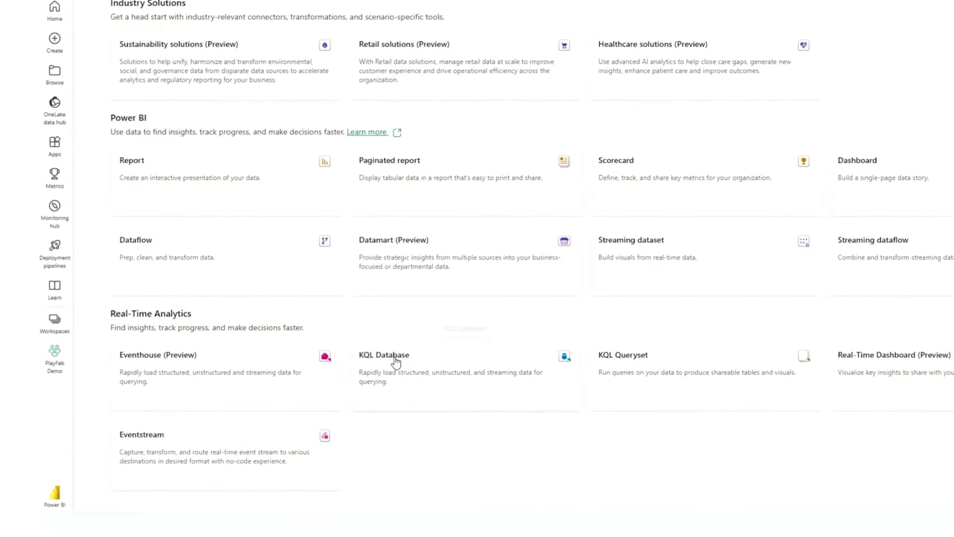
Create the PlayFabDemo KQL Database, then open PlayFab's Unicorn Battle title
click(409, 361)
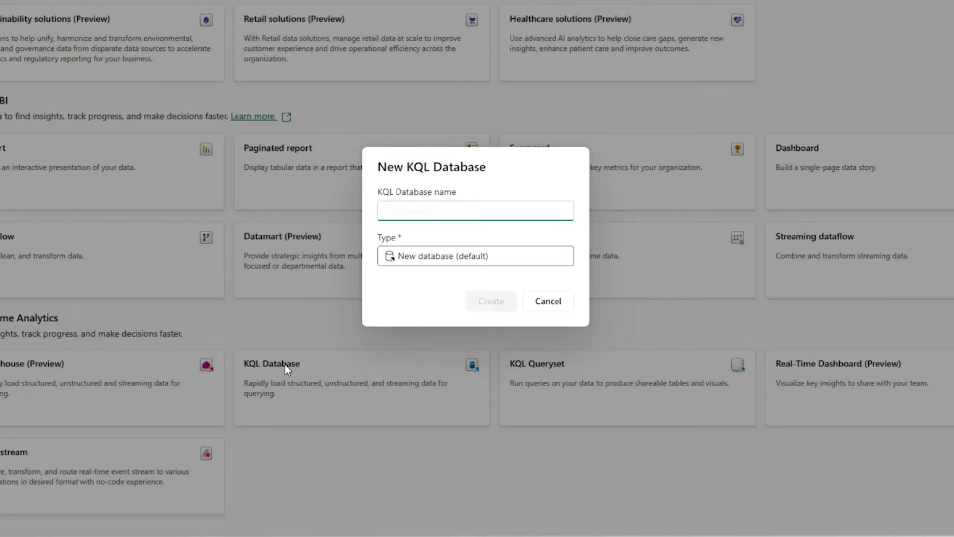
text(PlayFabDemo)
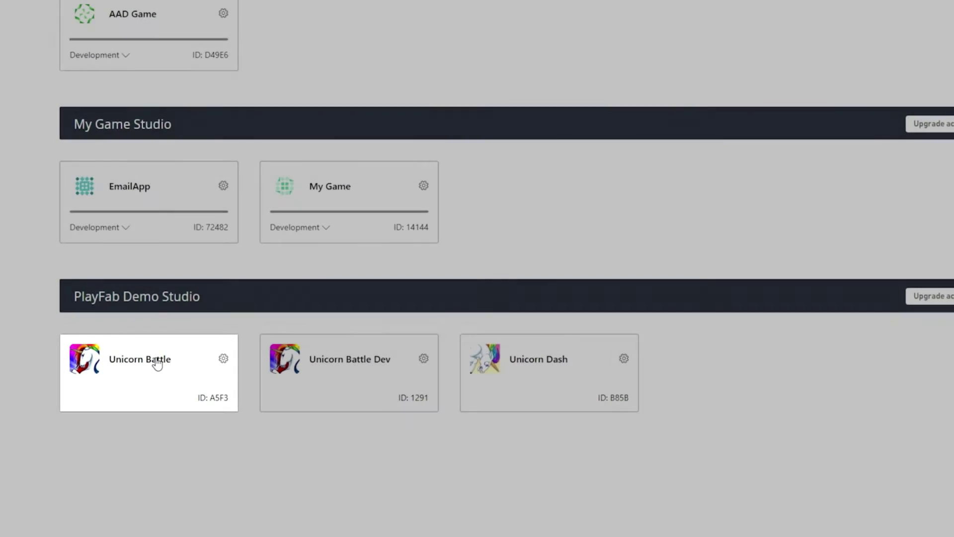
click(157, 364)
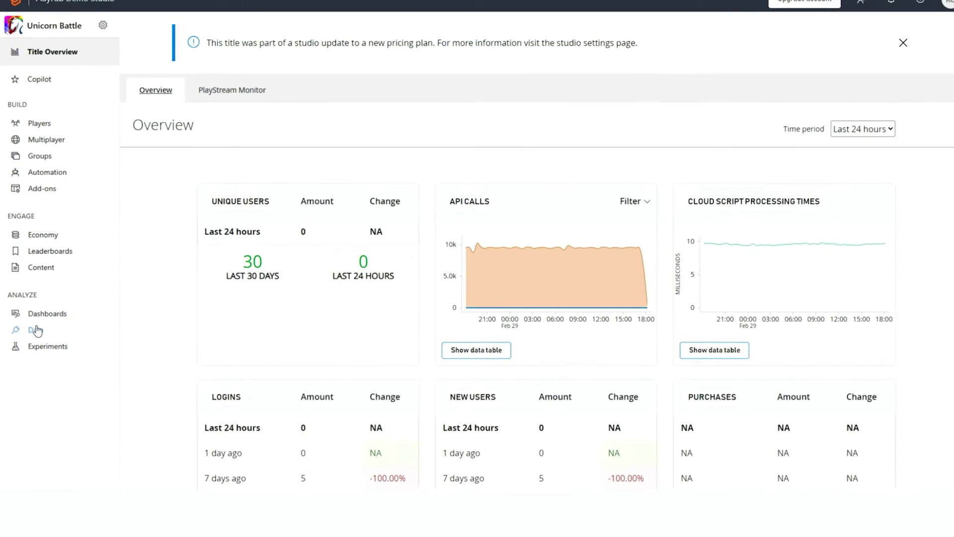
Start a new data connection from Unicorn Battle's Data Connections page
click(36, 330)
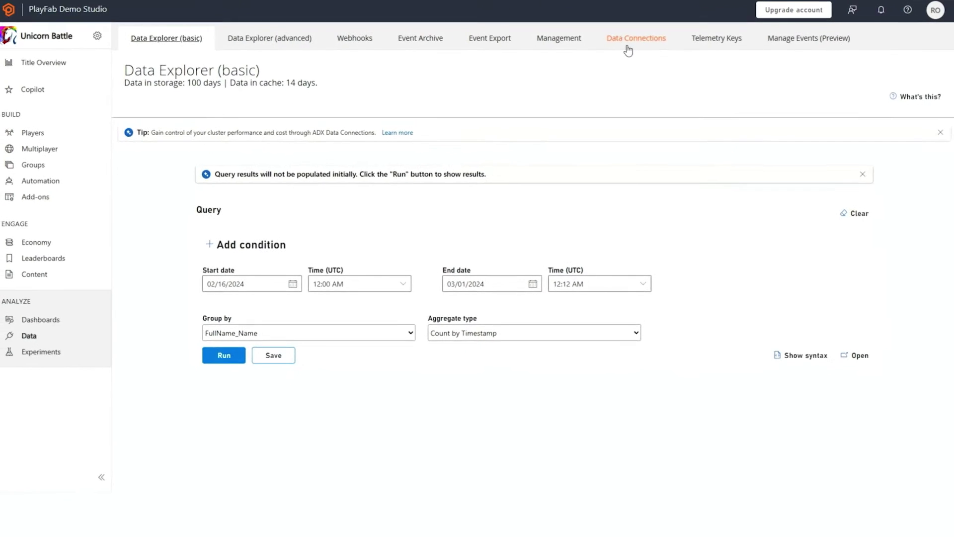
click(630, 41)
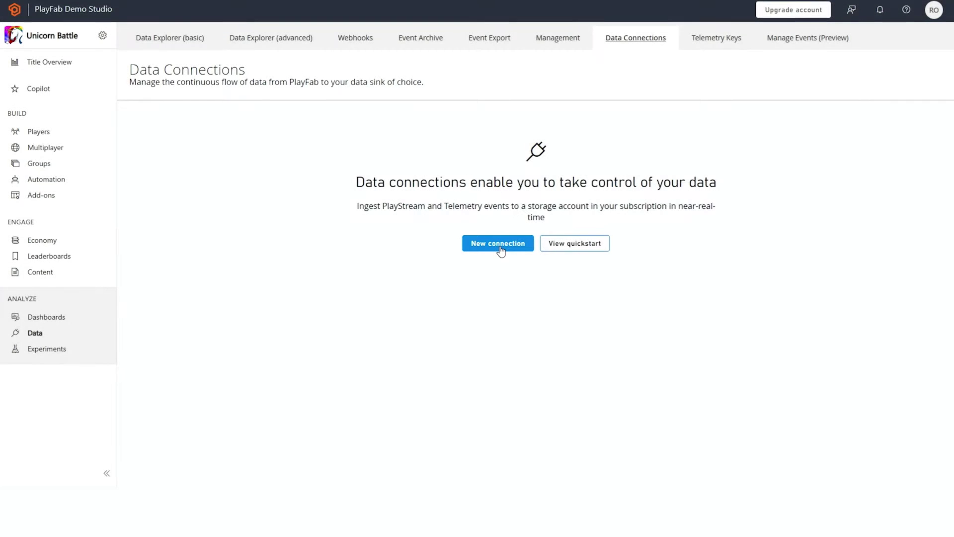
click(502, 251)
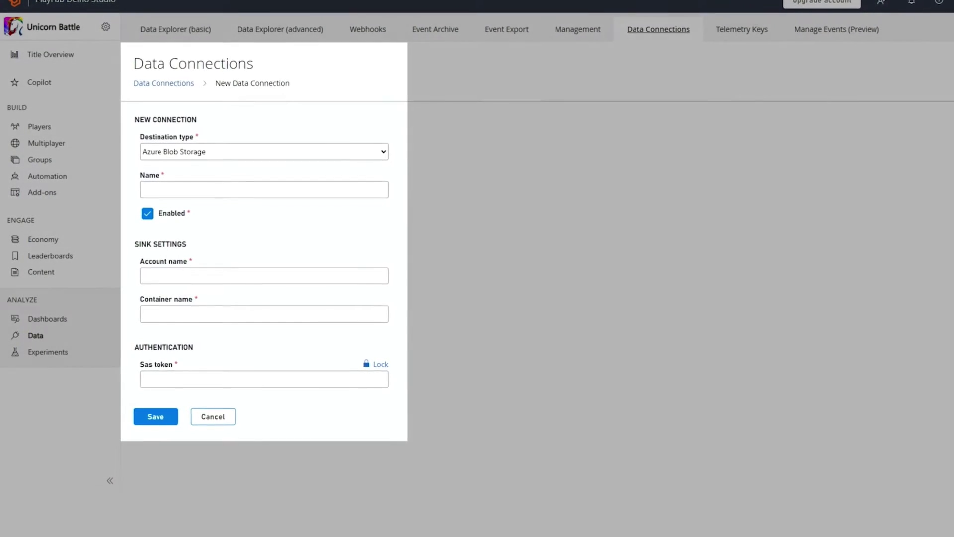
Point PlayFabDataConnection at a Fabric KQL Database and paste its ingestion URI
click(219, 146)
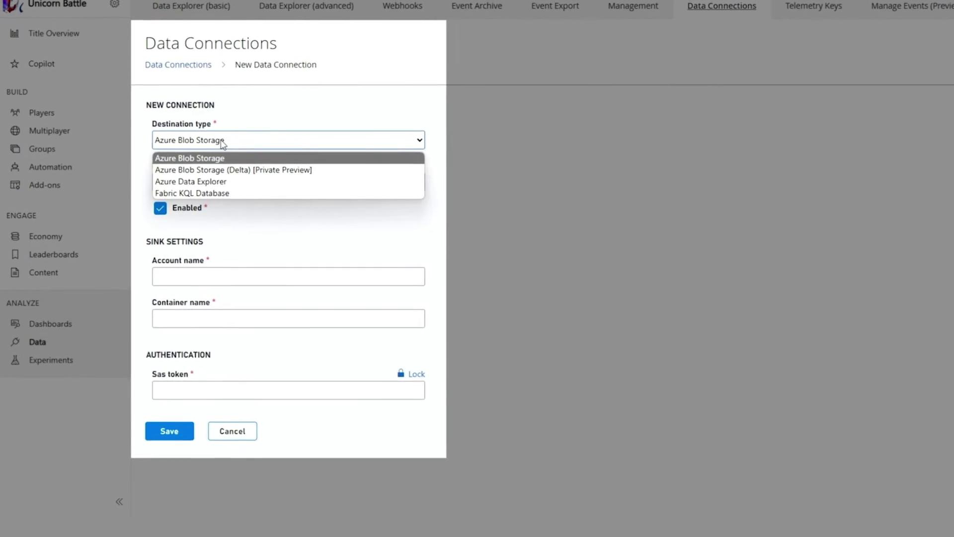
click(228, 192)
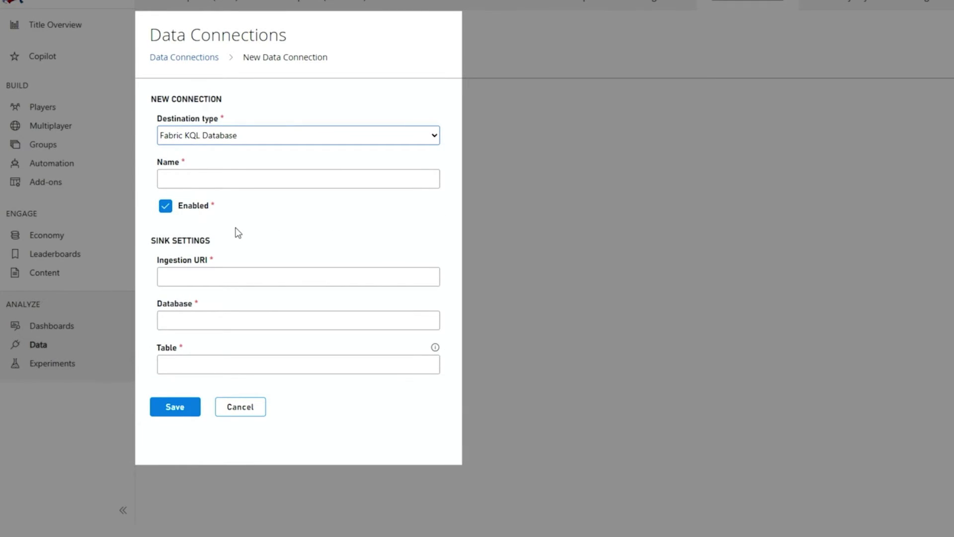
key(Tab)
text(PlayFabDataConnection)
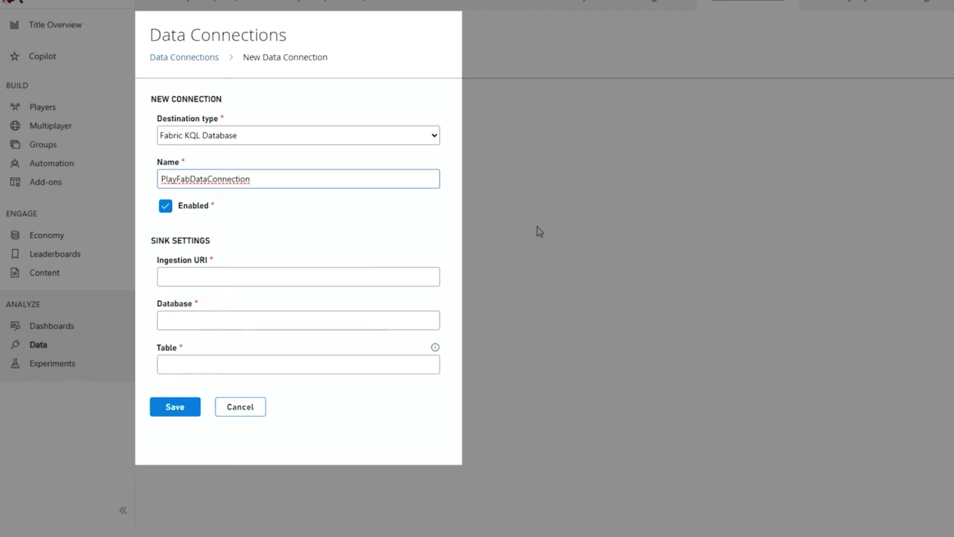
click(200, 276)
key(ctrl+v)
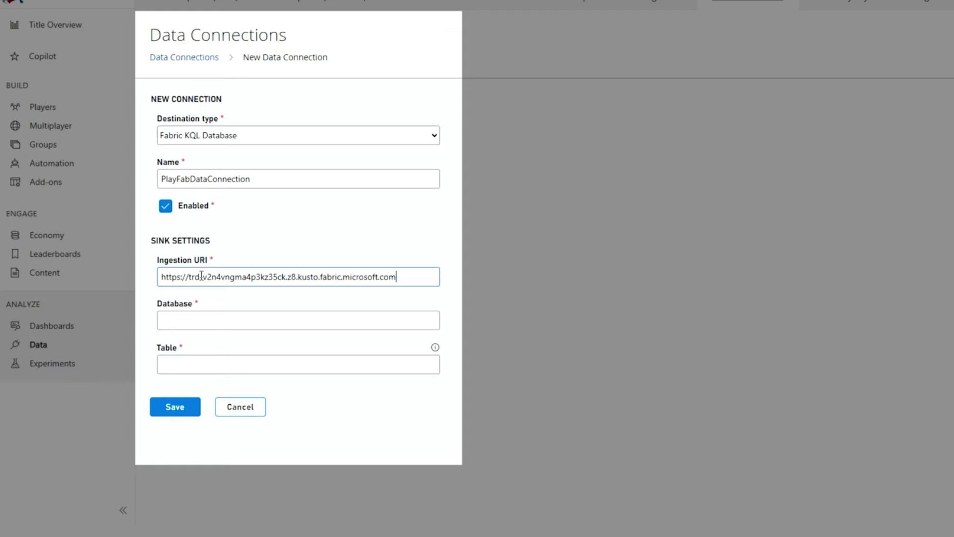
Enter database PlayfabDemo and table GameEvents on the connection form
click(263, 317)
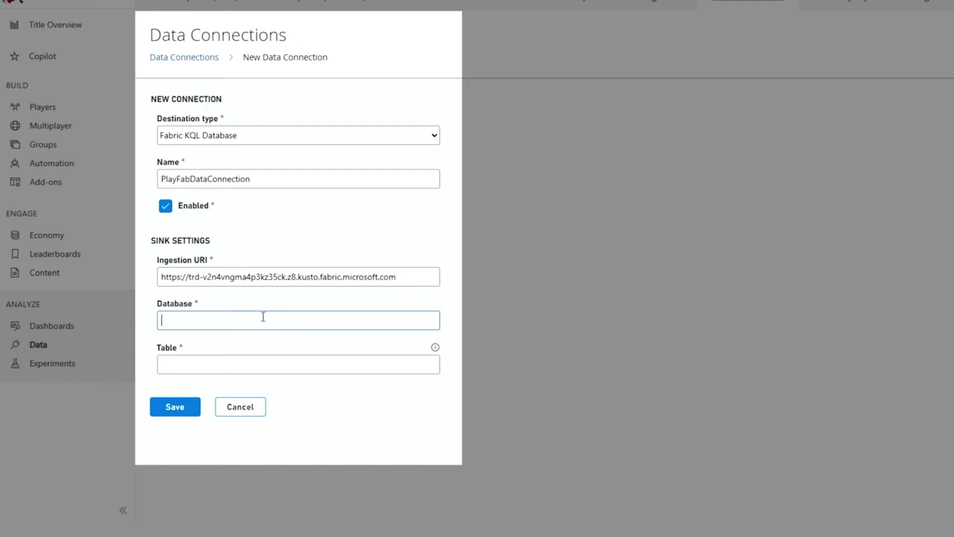
text(PlayfabDe)
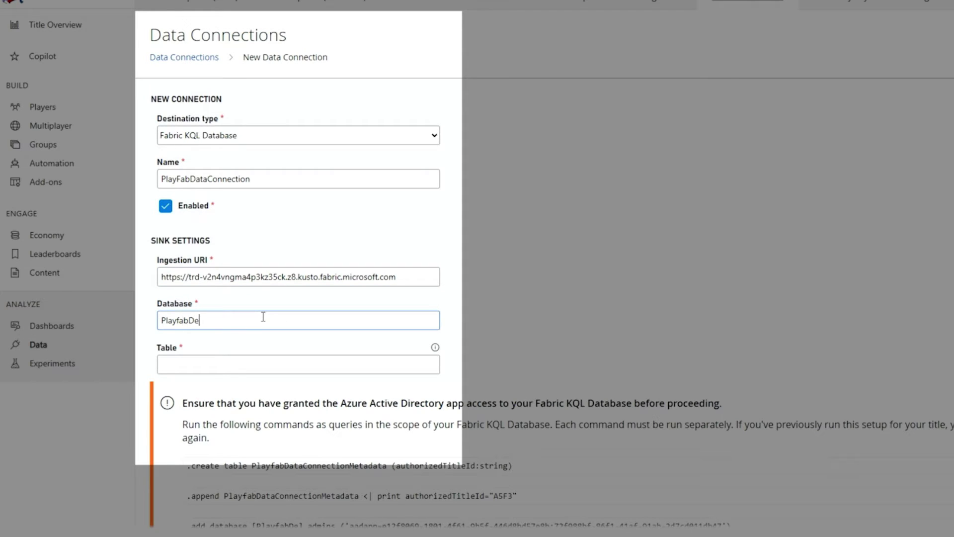
text(mo)
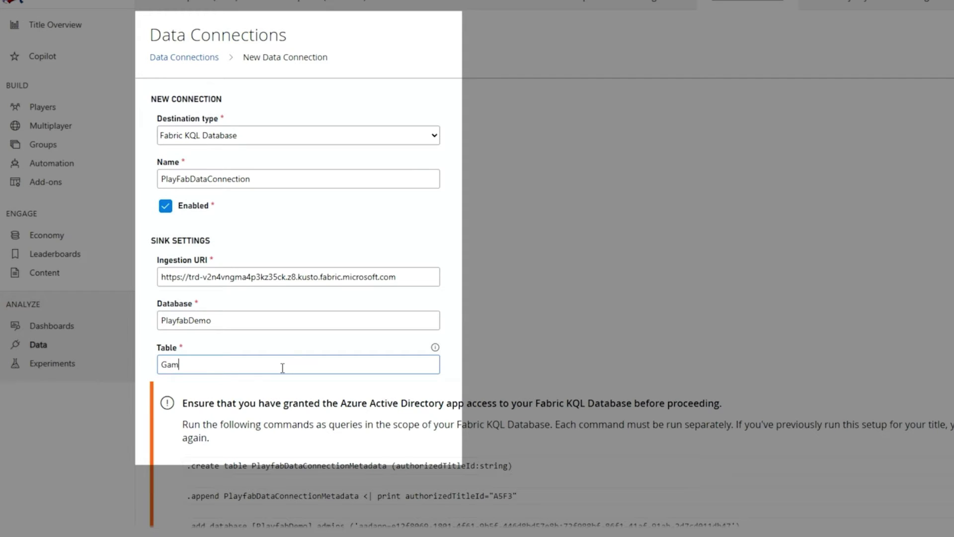
text(eEvents)
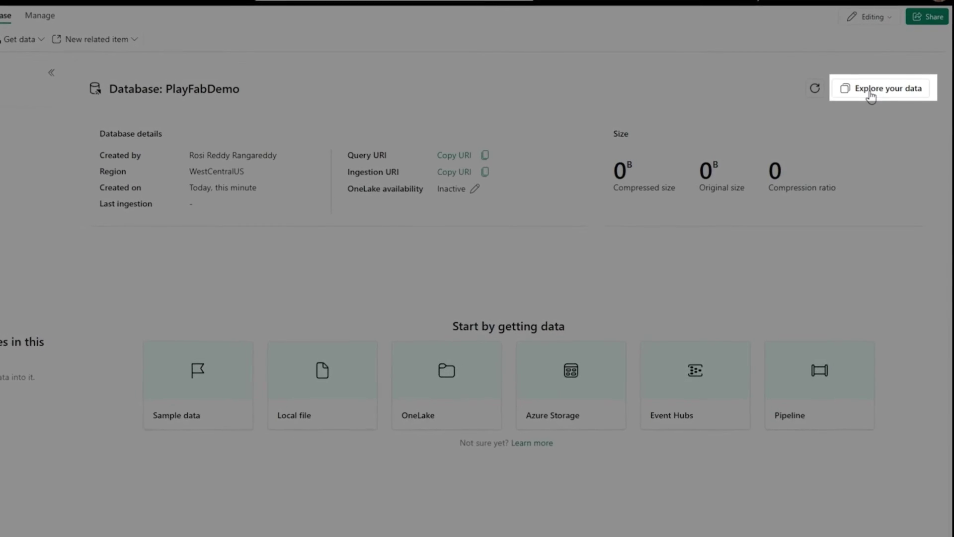
Paste the .create table, .append and .add database admins commands into a PlayFabDemo query editor
click(868, 90)
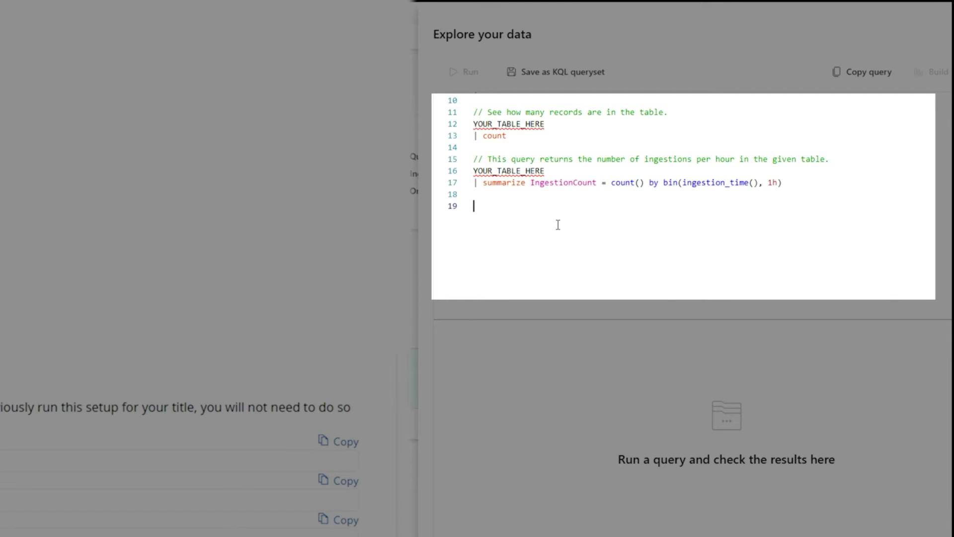
text(.create table PlayfabDataConnectionMetadata (authorizedTitleId:string))
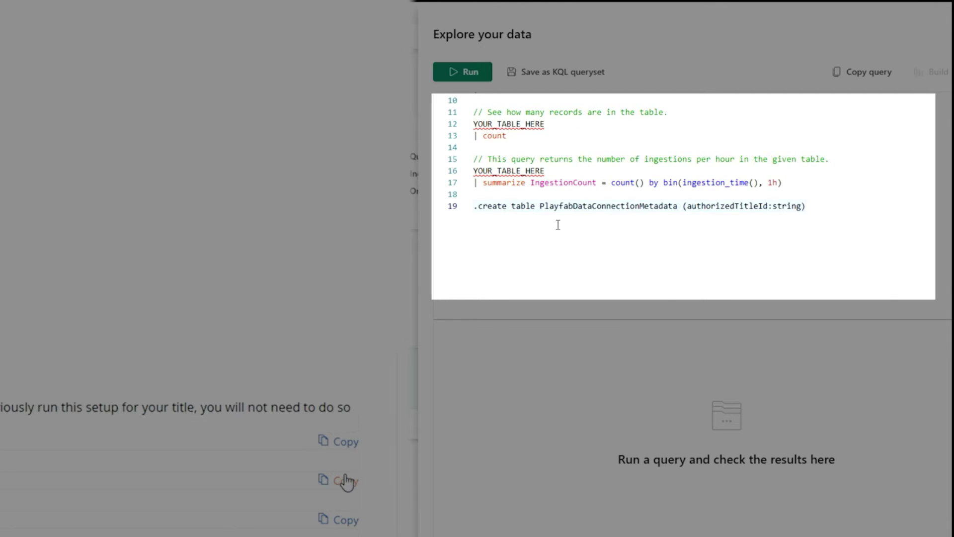
click(345, 482)
click(548, 247)
key(Return)
key(Return)
key(ctrl+v)
key(Return)
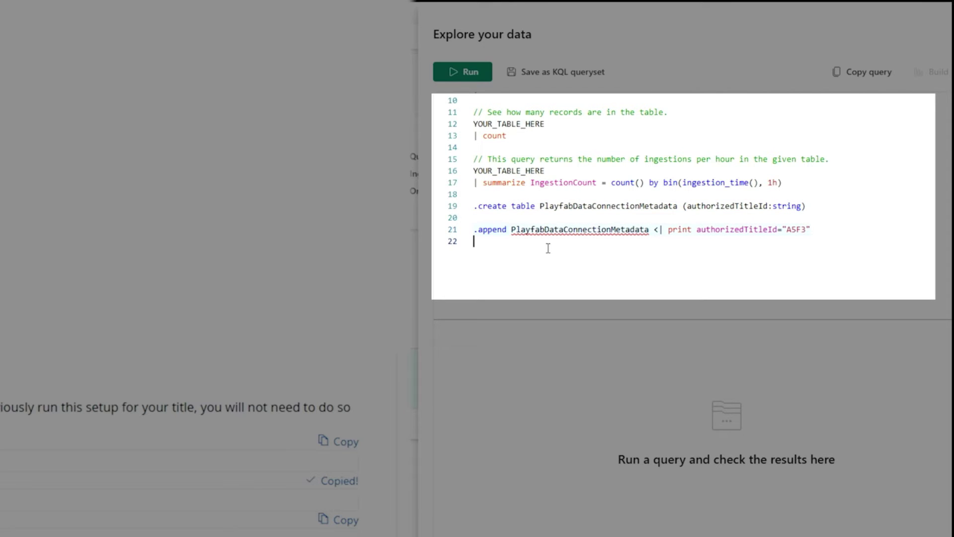
click(339, 522)
click(658, 271)
key(Return)
key(ctrl+v)
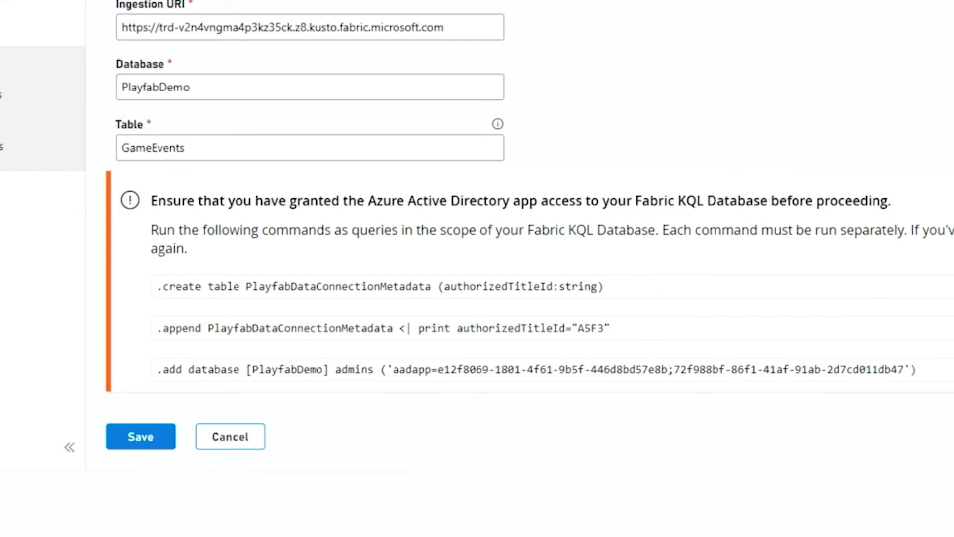
Save the Fabric KQL data connection and list the PlayFabDemo database's Get data sources
click(142, 438)
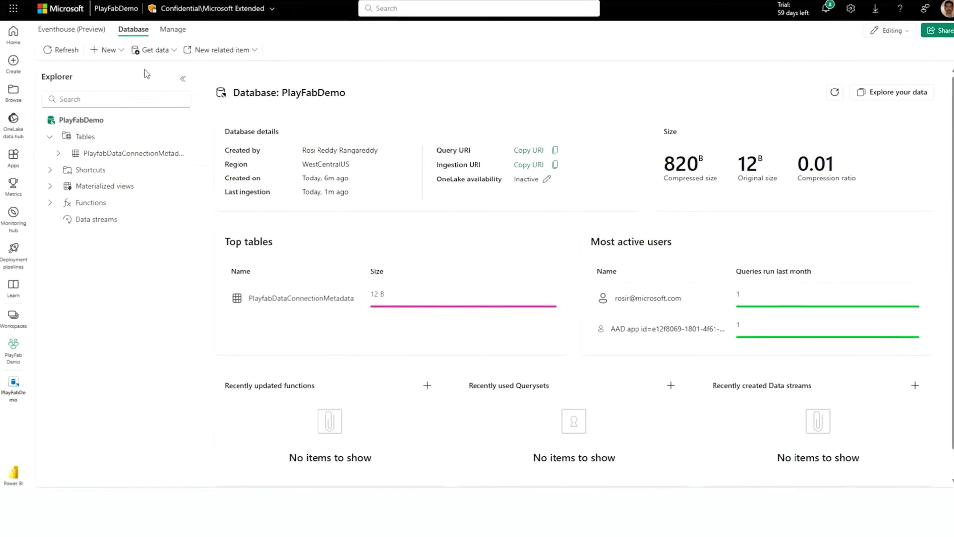
click(165, 51)
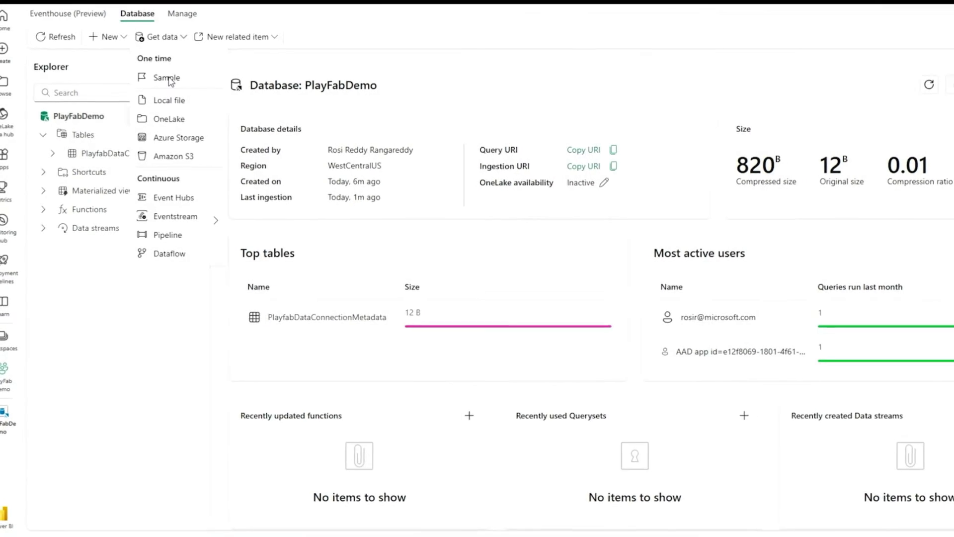
Load the Azure PlayFab game analytics dataset from the Sample gallery
click(171, 78)
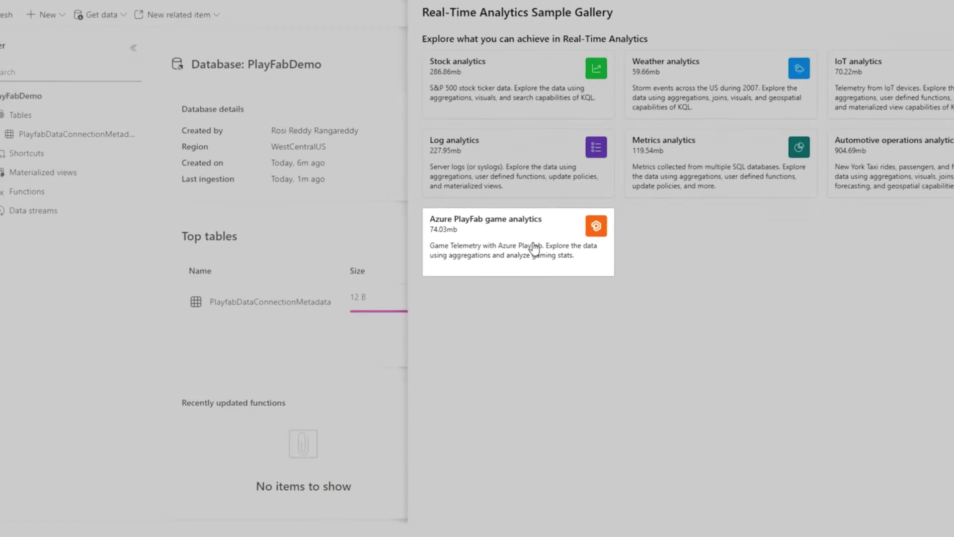
click(526, 250)
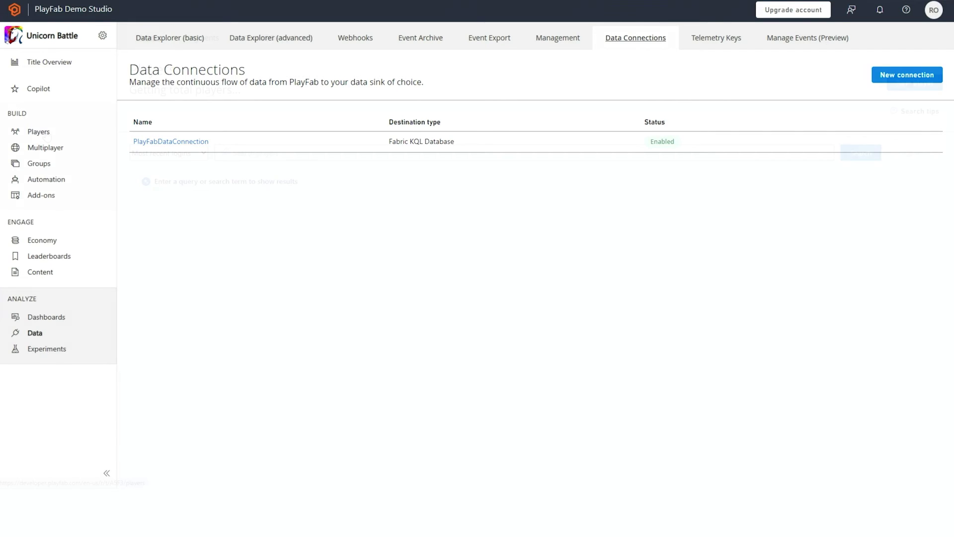
Add a new Unicorn Battle player from the Players page and log it in
click(46, 134)
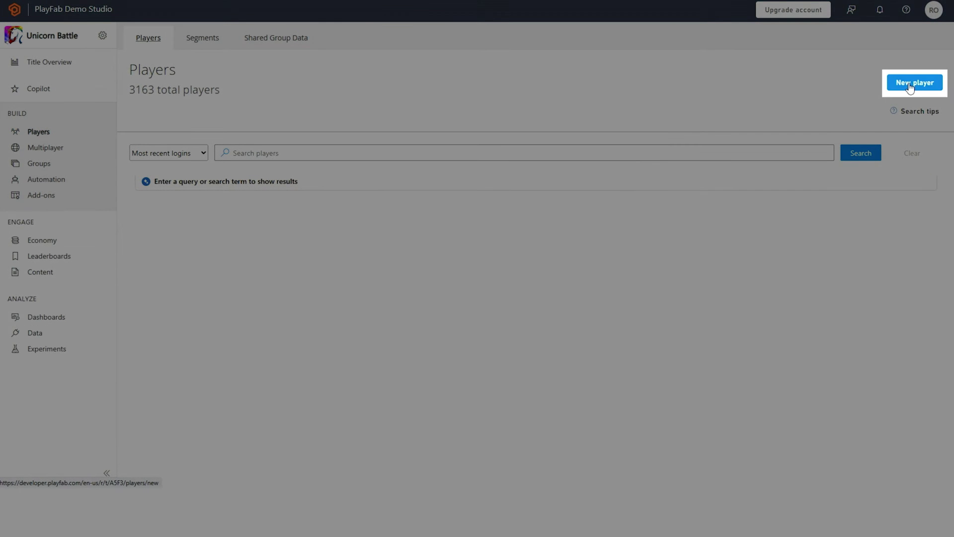
click(909, 86)
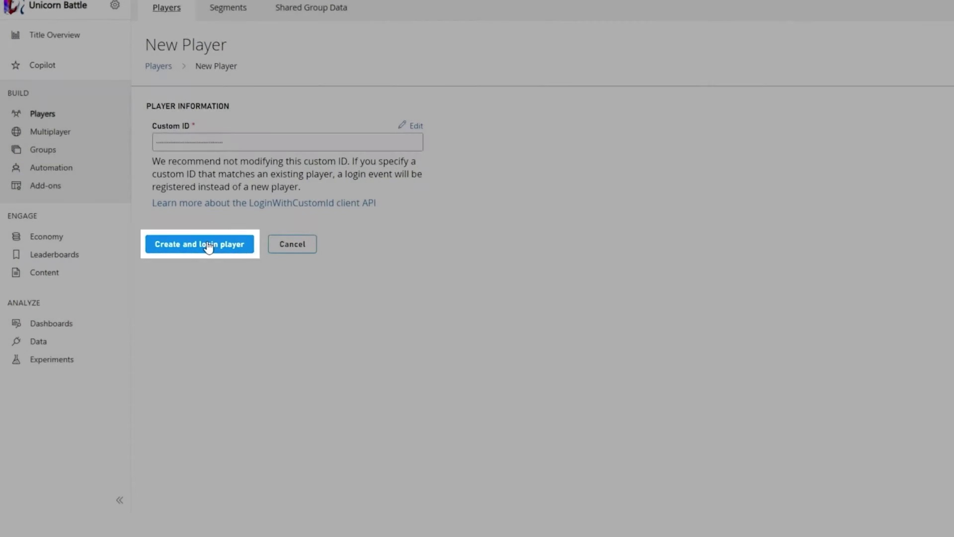
click(199, 246)
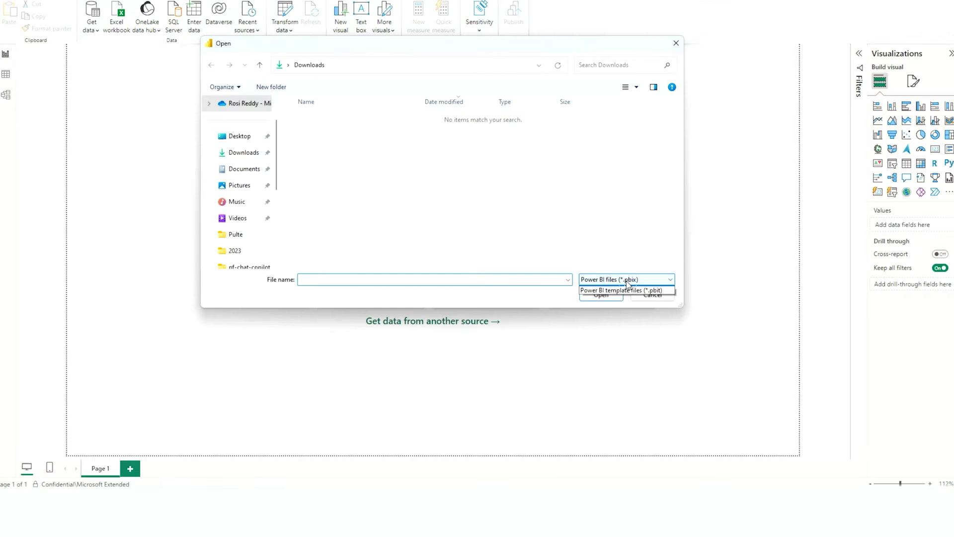
Filter to *.pbit template files and open OverviewReport.pbit from Downloads
click(621, 296)
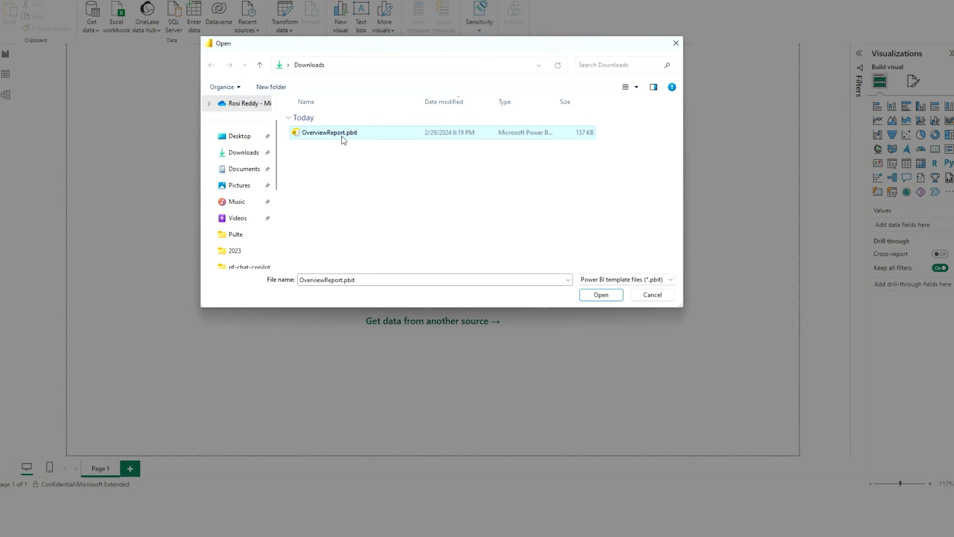
click(597, 298)
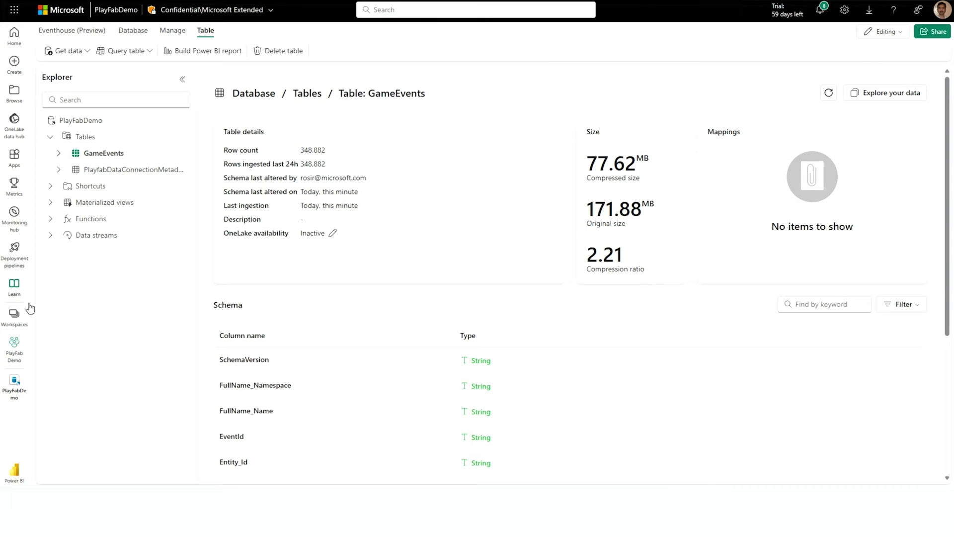
Paste the PlayFabDemo database's query URI from the PlayFab Demo workspace into the template's URI field
click(23, 312)
text(playfab)
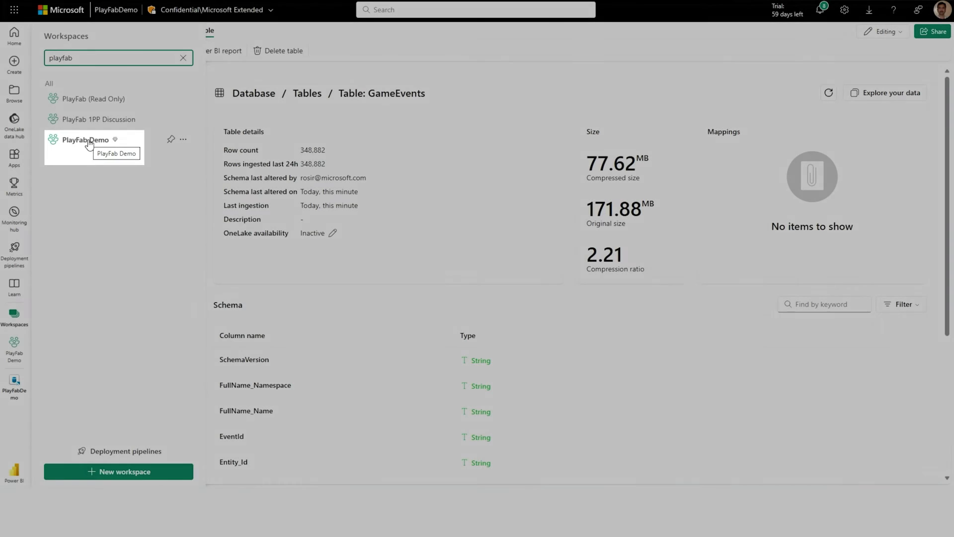
click(89, 141)
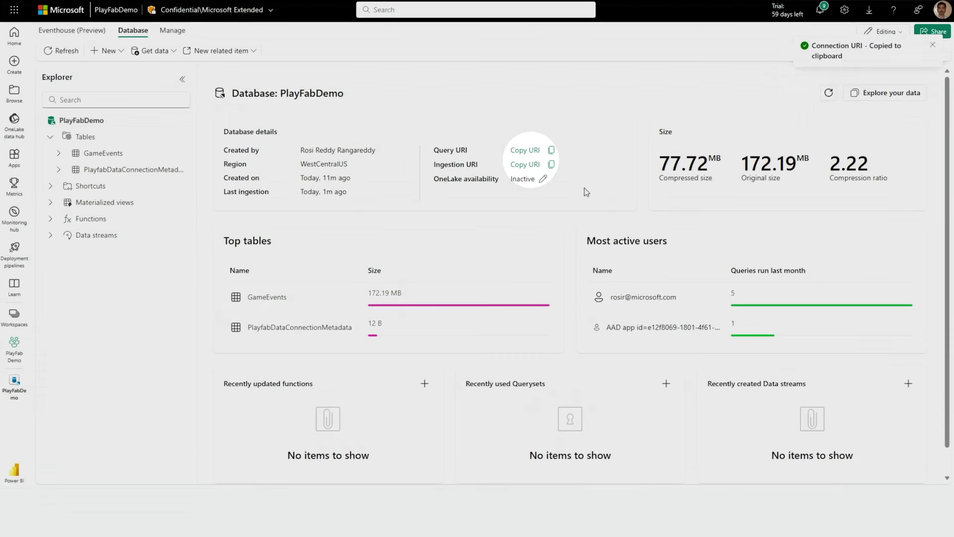
key(ctrl+v)
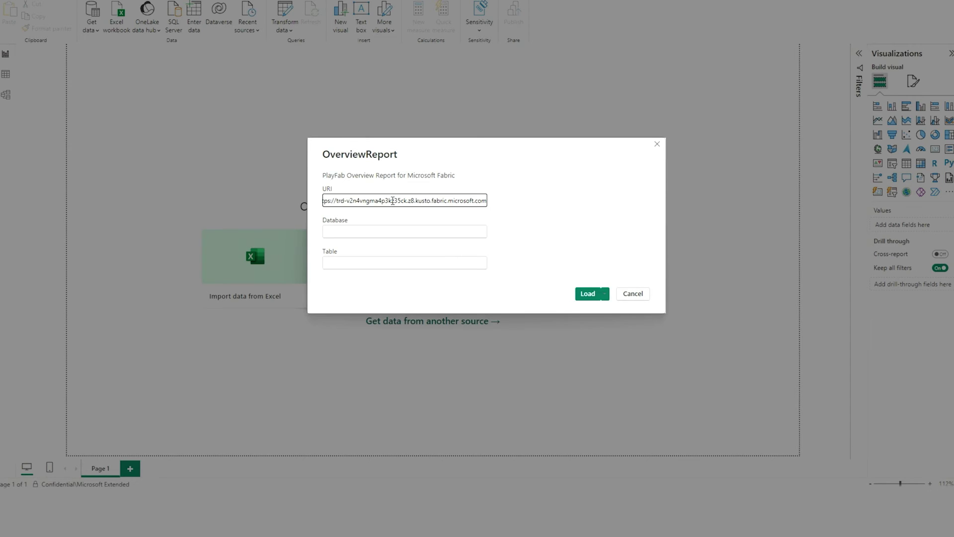
Enter database PlayFabDemo and table GameEvents in the template prompt, then load the report
click(375, 231)
text(PlayFabDemo)
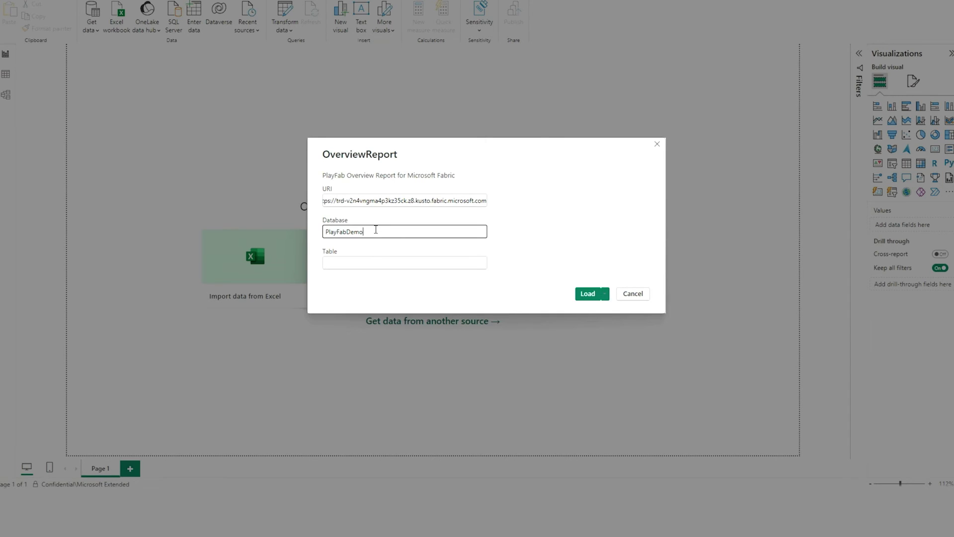
key(Tab)
text(GameEvents)
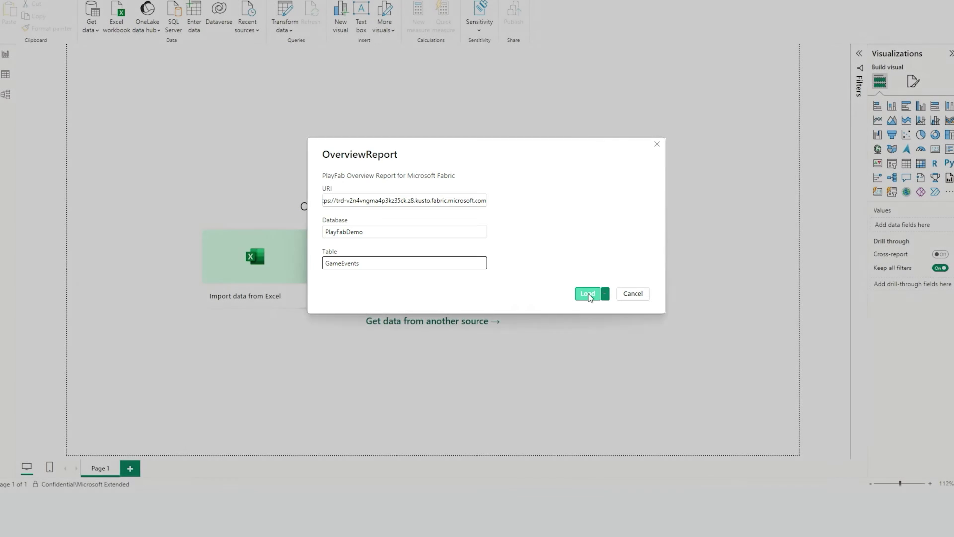
click(588, 294)
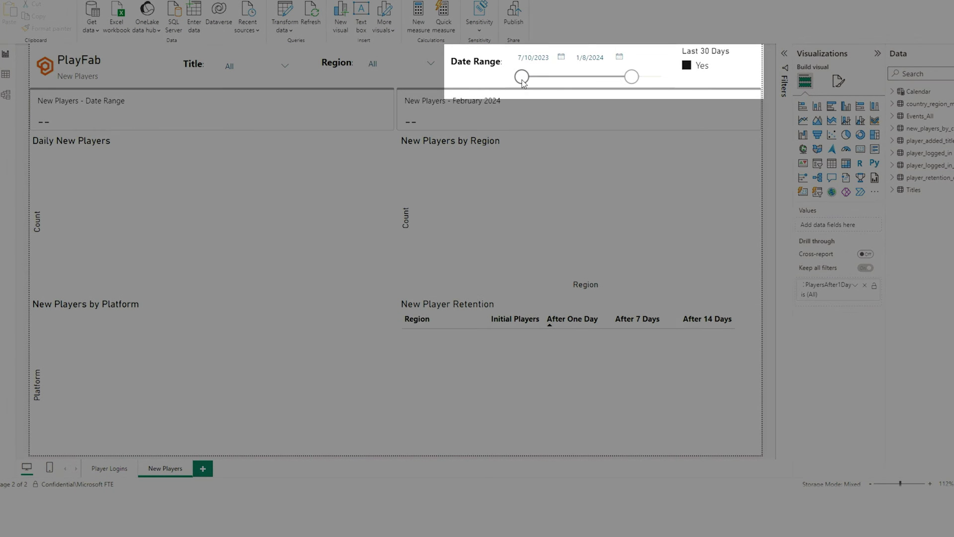
Extend the Date Range slicer to end on 2/21/2024 and clear the Last 30 Days filter
click(616, 78)
drag(632, 78, 657, 77)
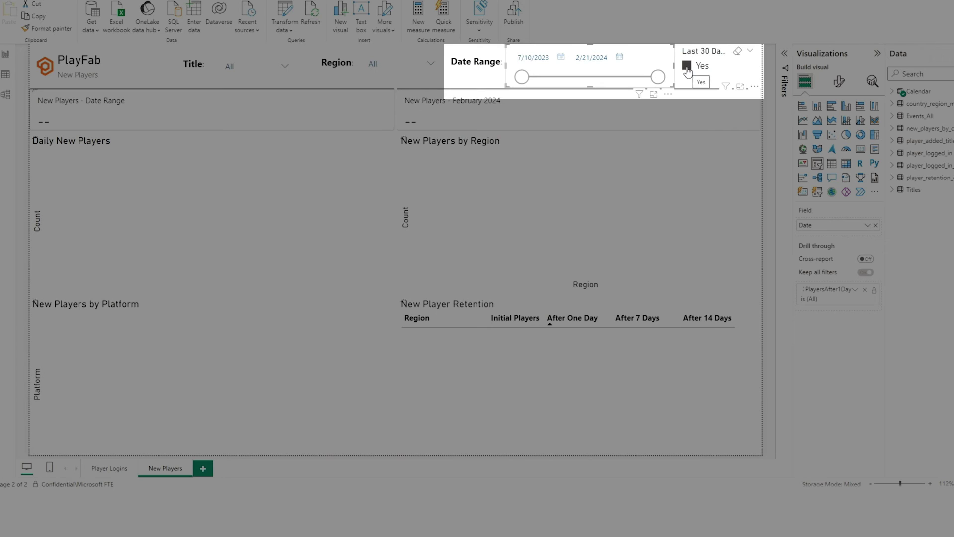
click(686, 70)
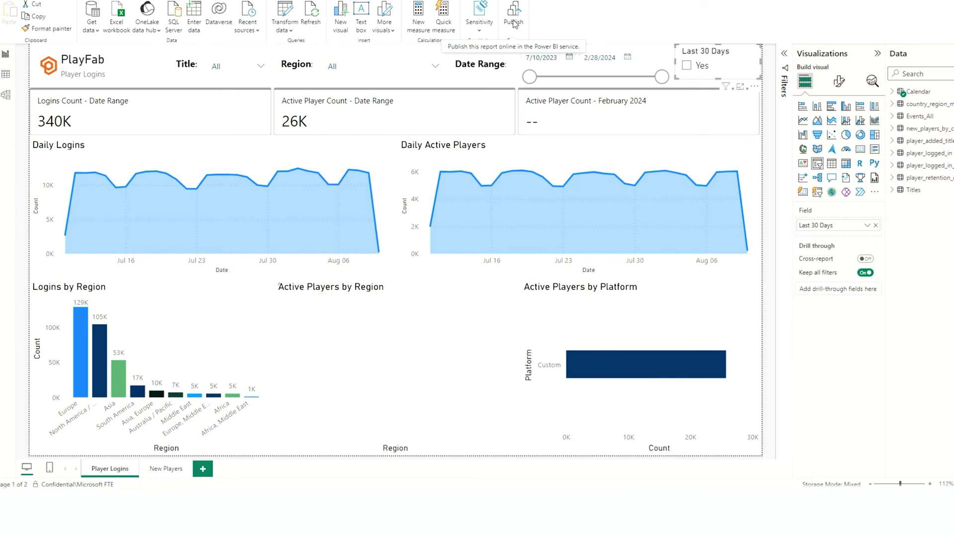
Save the report as PlayfabDemo in the Documents folder
click(513, 24)
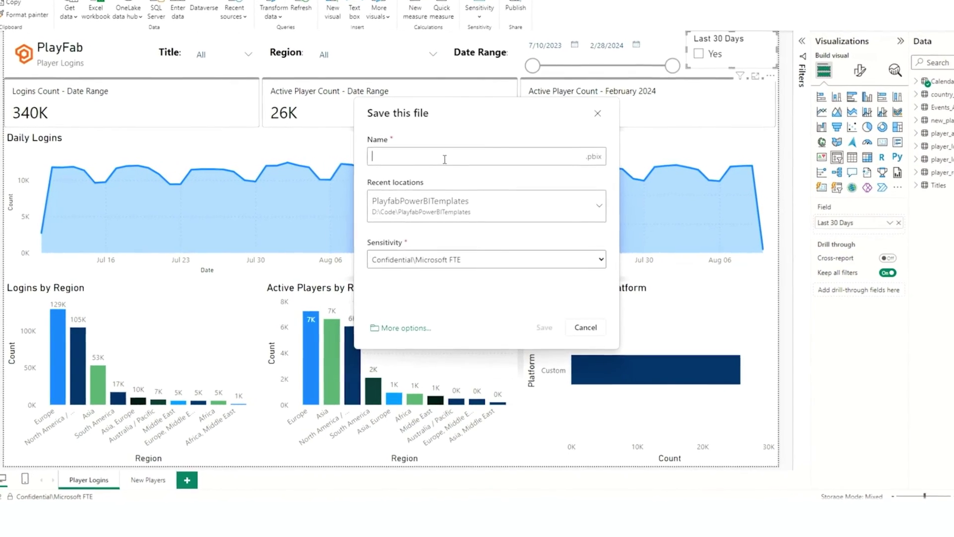
text(P)
text(layfa)
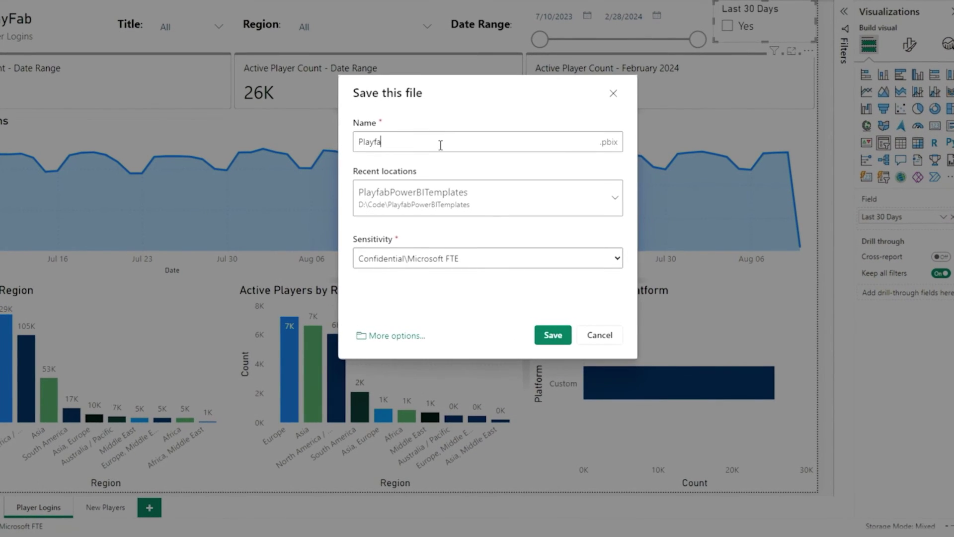
text(bDem)
text(o)
click(497, 198)
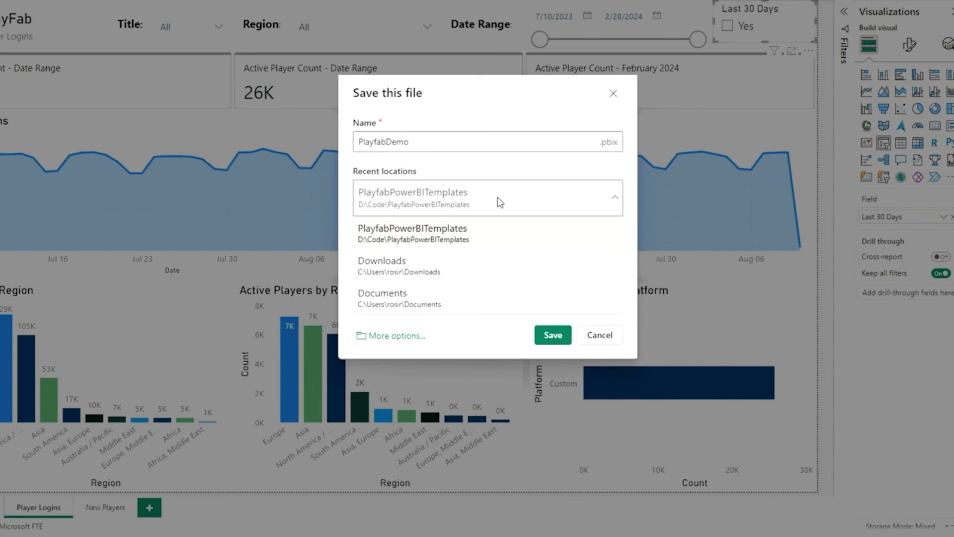
click(442, 301)
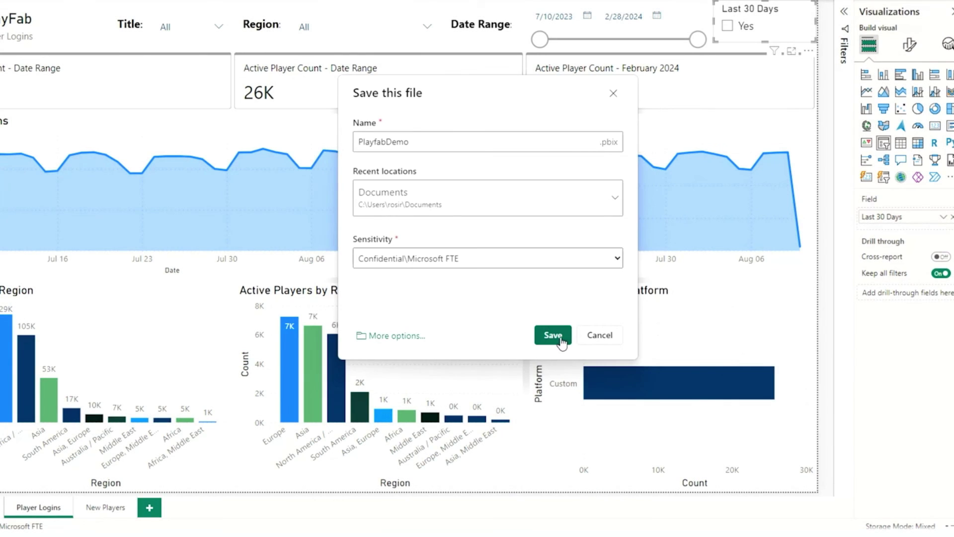
click(556, 338)
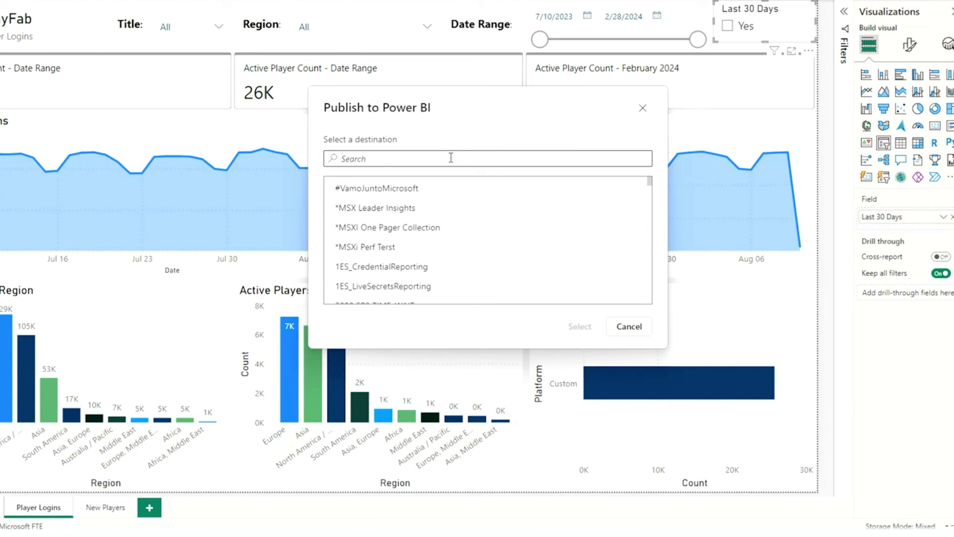
text(Playfab)
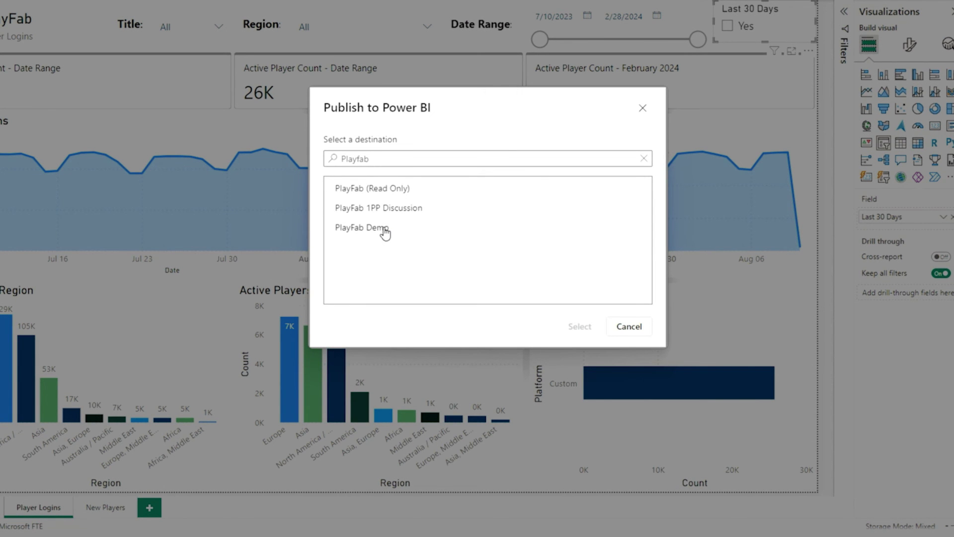
Publish the report to the PlayFab Demo workspace and open it online
click(381, 230)
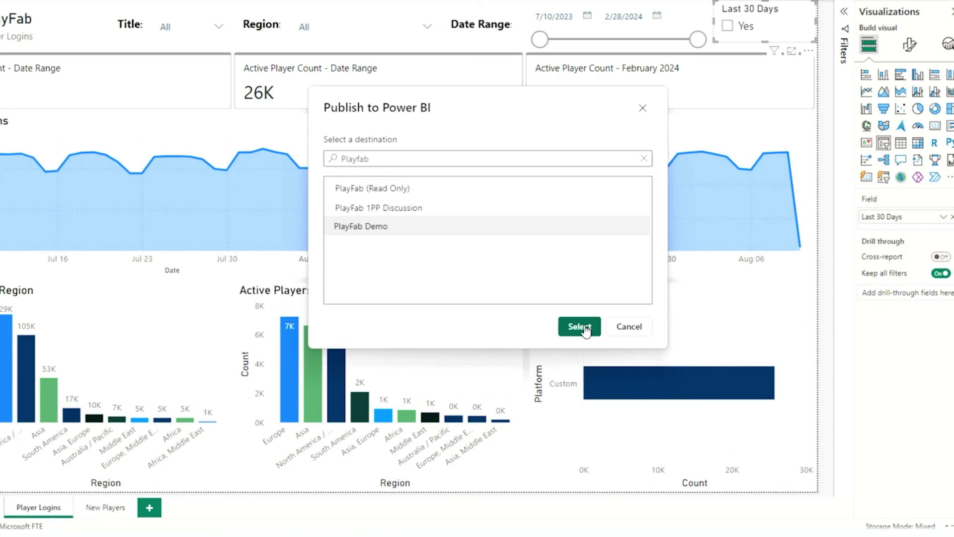
click(586, 328)
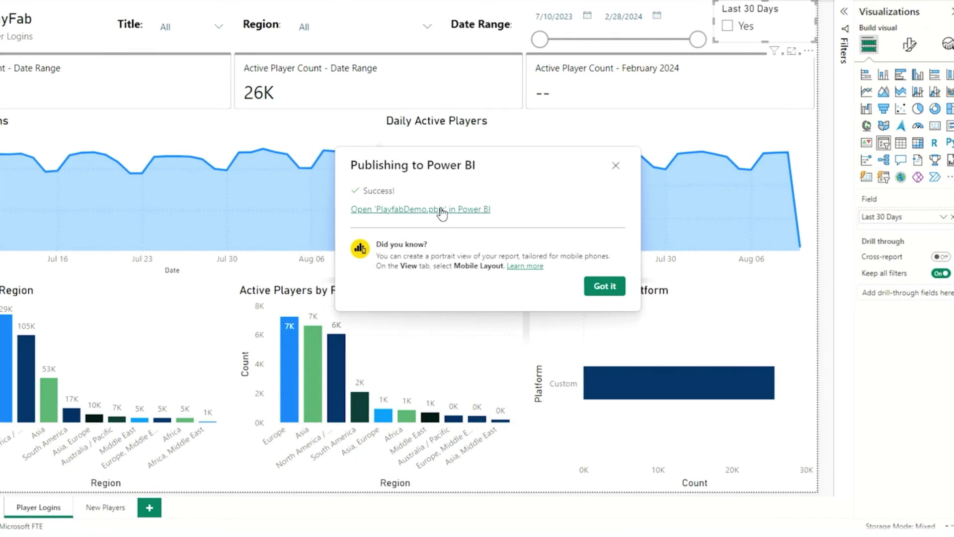
click(442, 210)
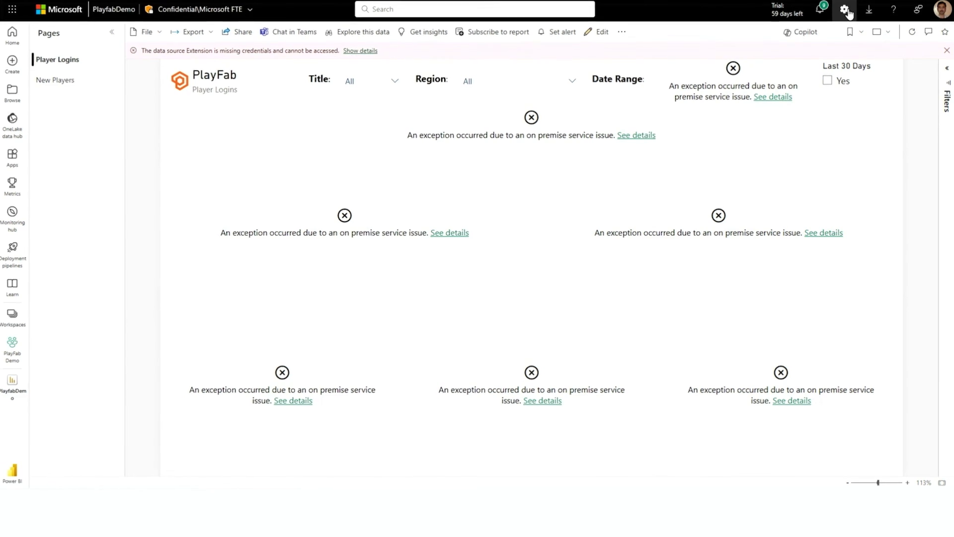
Edit the PlayfabDemo semantic model's data source credentials in Power BI settings and sign in
click(845, 9)
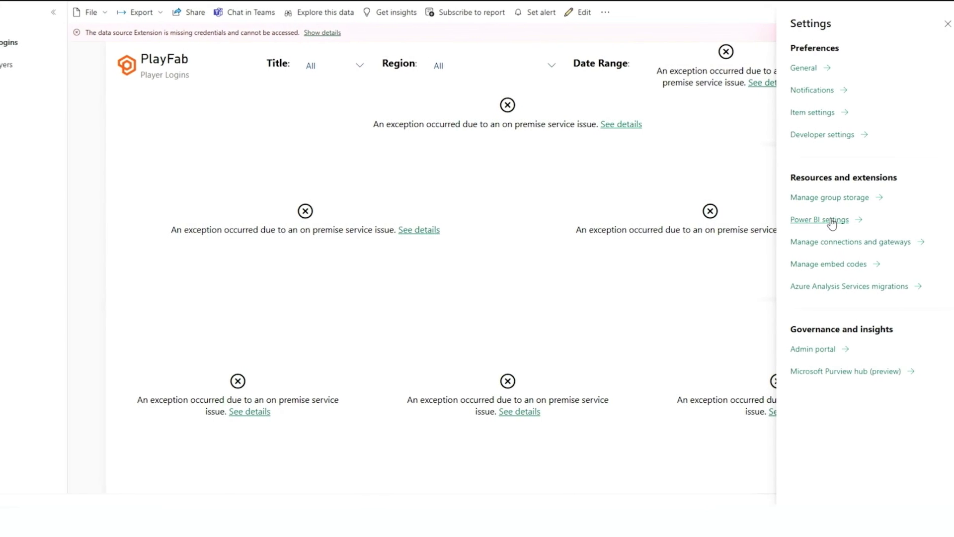
click(825, 222)
click(279, 309)
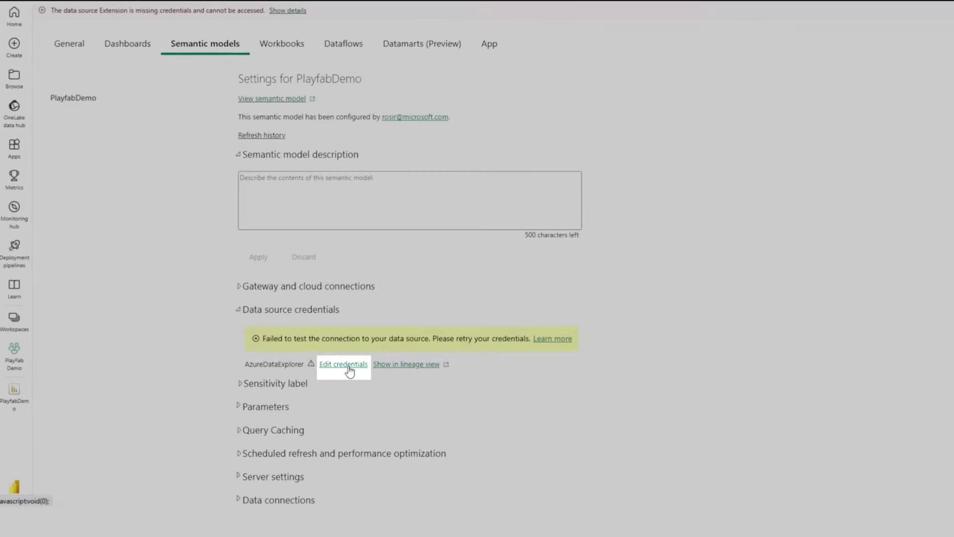
click(344, 365)
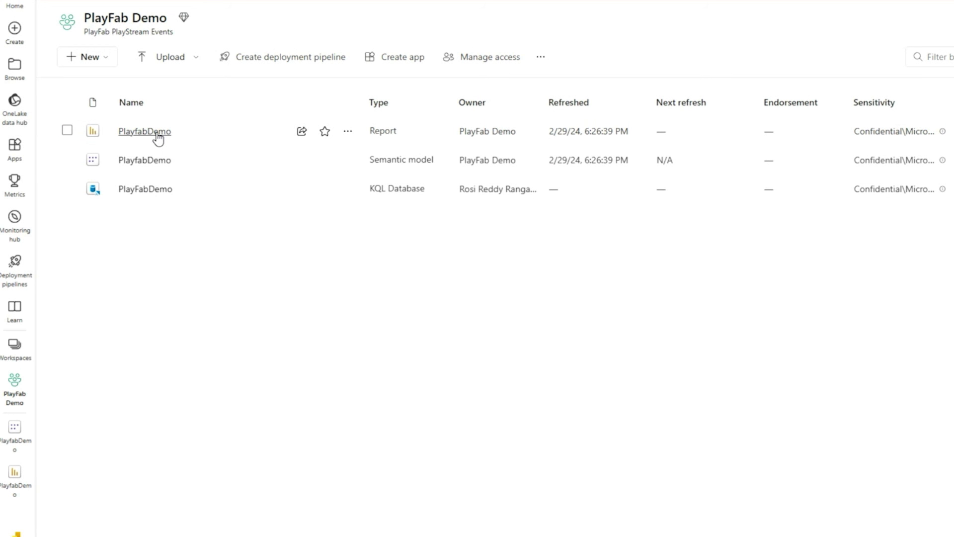
Open the PlayfabDemo report from the workspace list and view its New Players page (9K players)
click(158, 139)
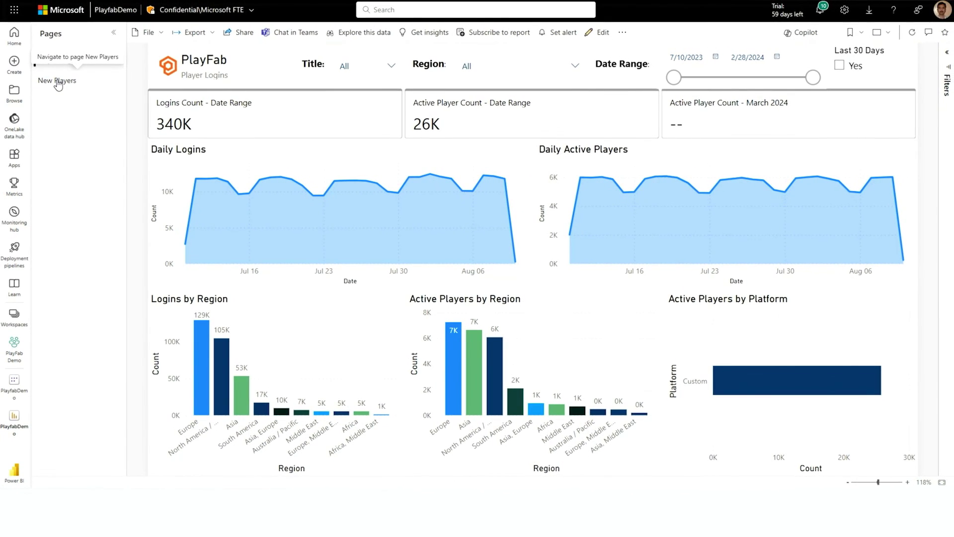
click(58, 80)
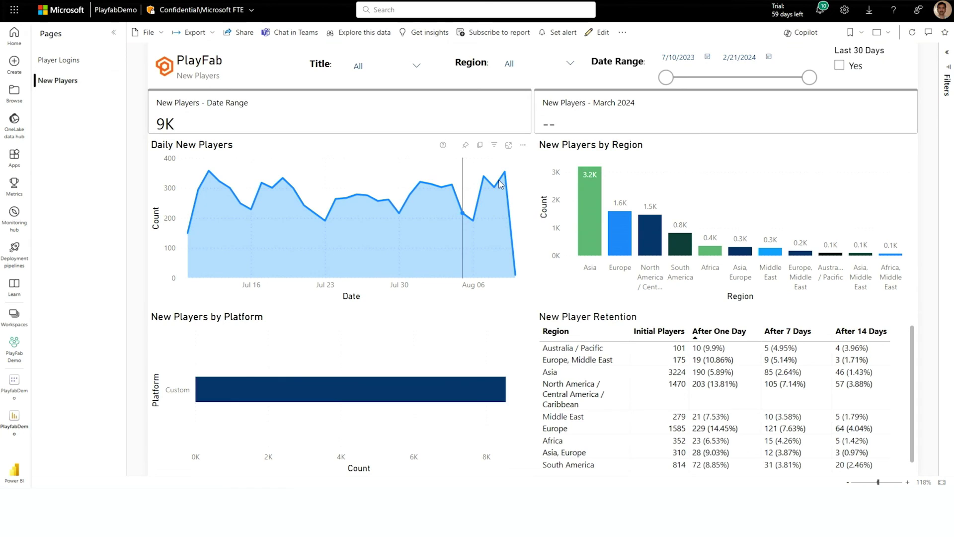